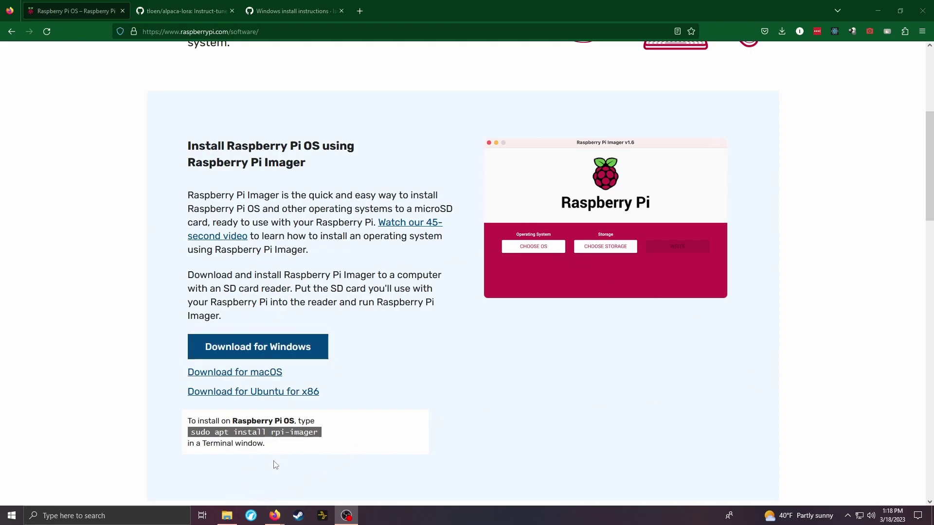
# - Install Raspberry Pi Imager 1.7.4 from imager_1.7.4.exe in Downloads and launch it
pyautogui.click(227, 516)
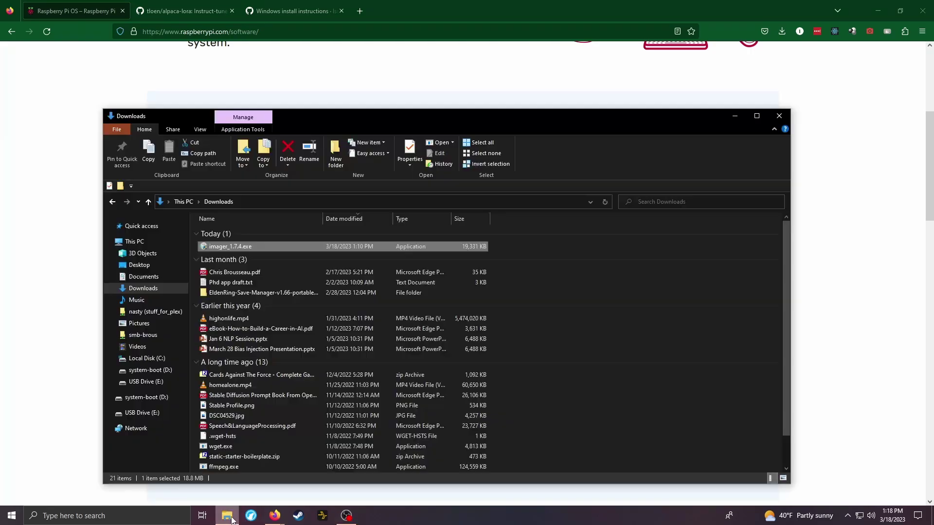
pyautogui.doubleClick(288, 247)
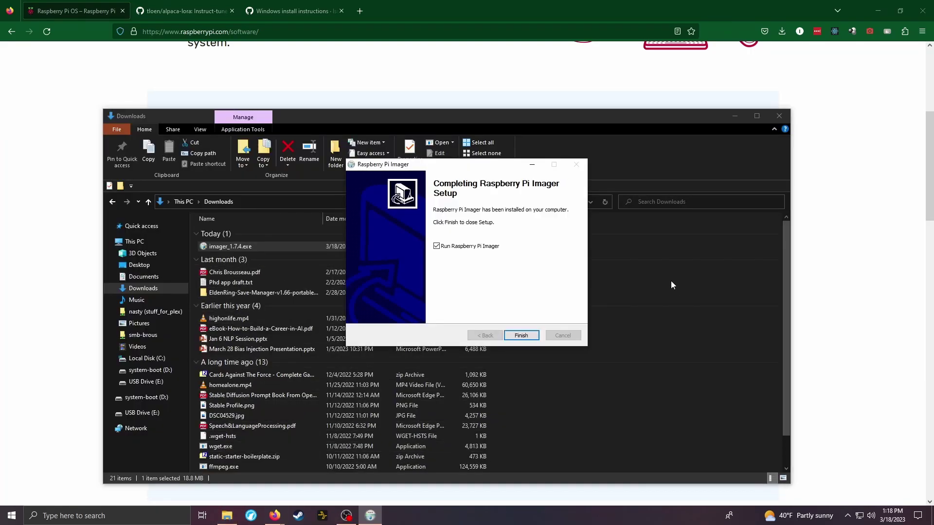
pyautogui.click(538, 336)
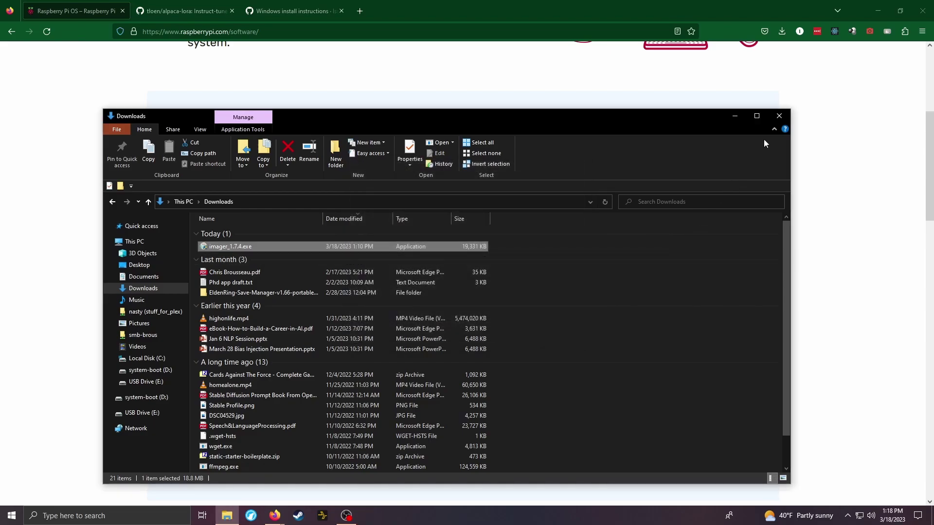
# - Choose Raspberry Pi OS Lite (64-bit) as the OS and the USB mass storage device as target
pyautogui.click(779, 116)
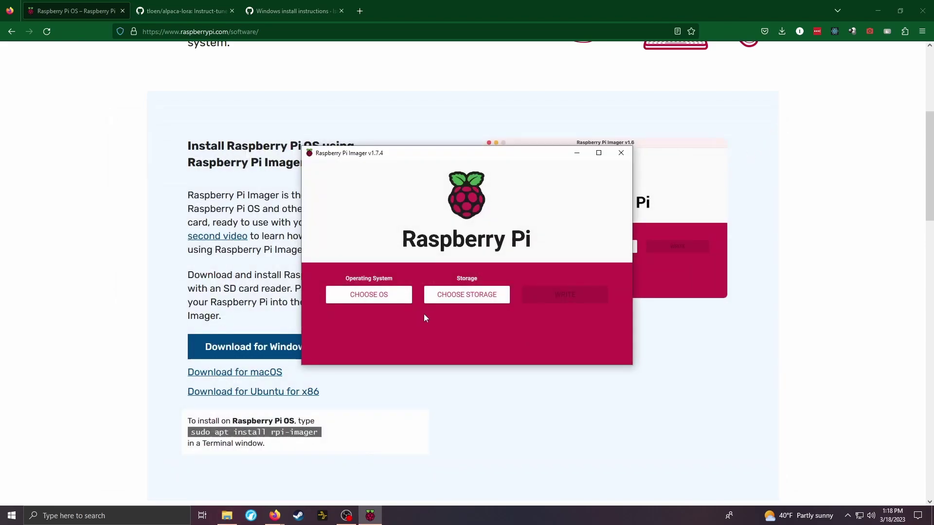
pyautogui.click(370, 294)
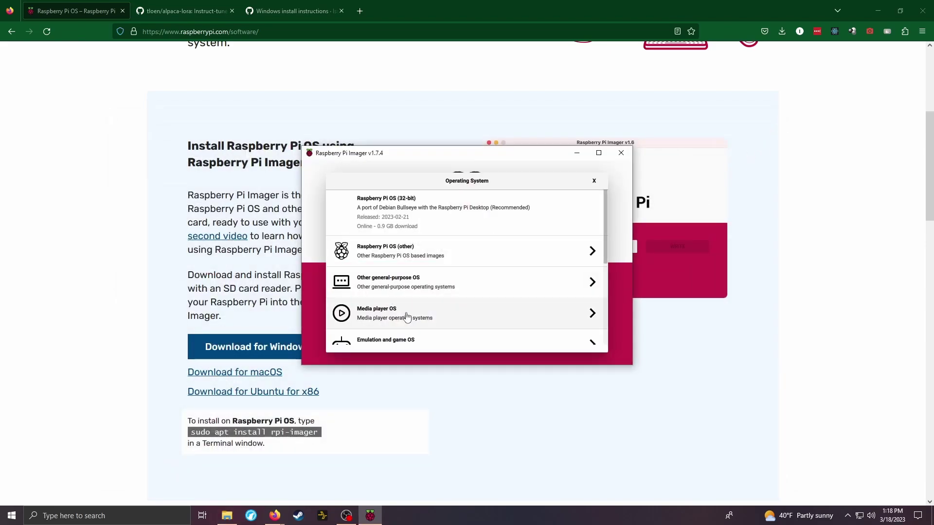
pyautogui.click(466, 252)
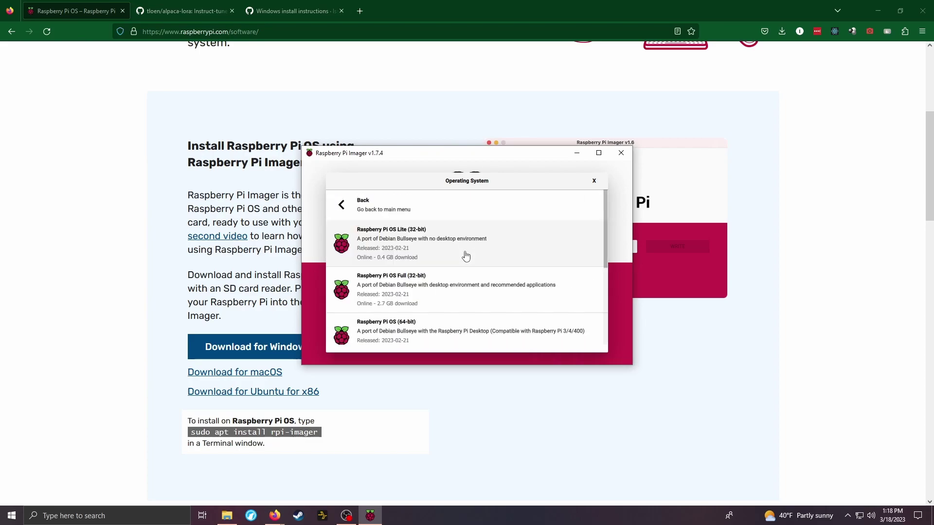
pyautogui.scroll(-5, 471, 237)
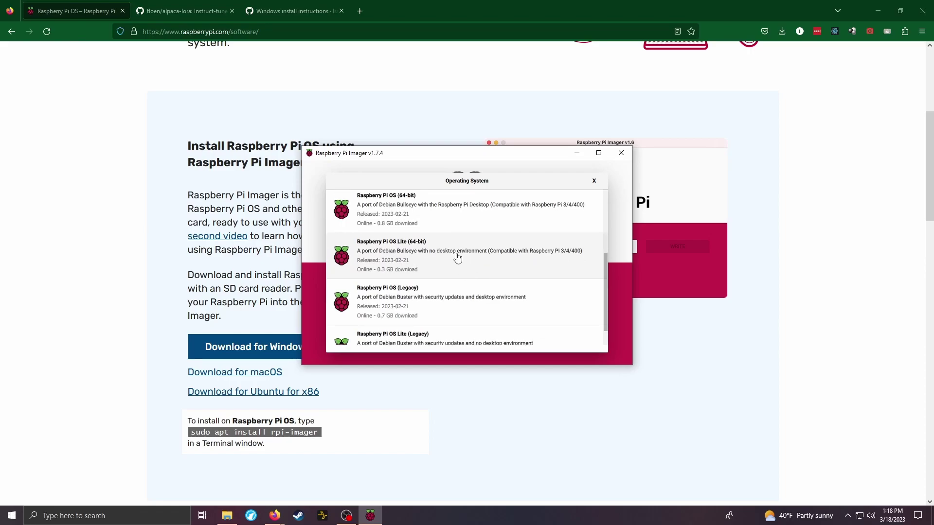
pyautogui.click(457, 257)
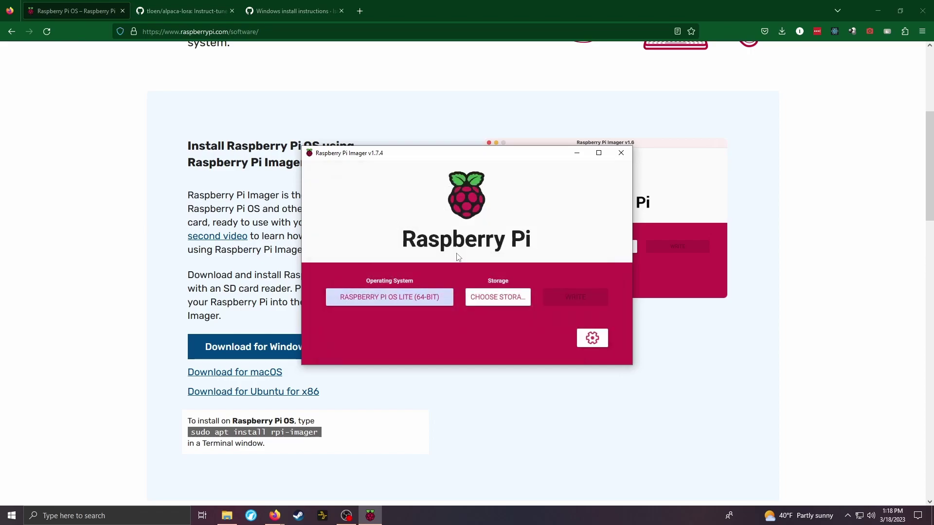
pyautogui.click(504, 298)
pyautogui.click(451, 213)
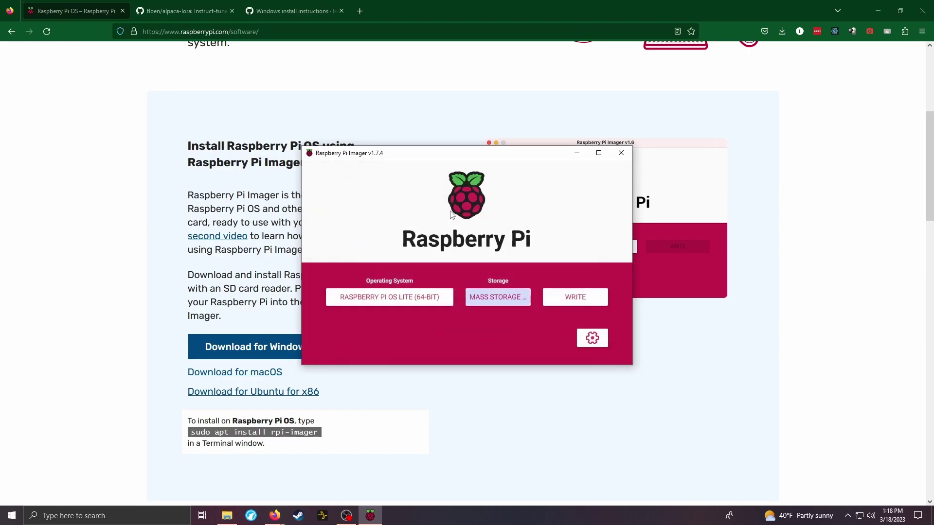
# - In advanced options, enable SSH with password authentication and fill in the username and password
pyautogui.click(596, 343)
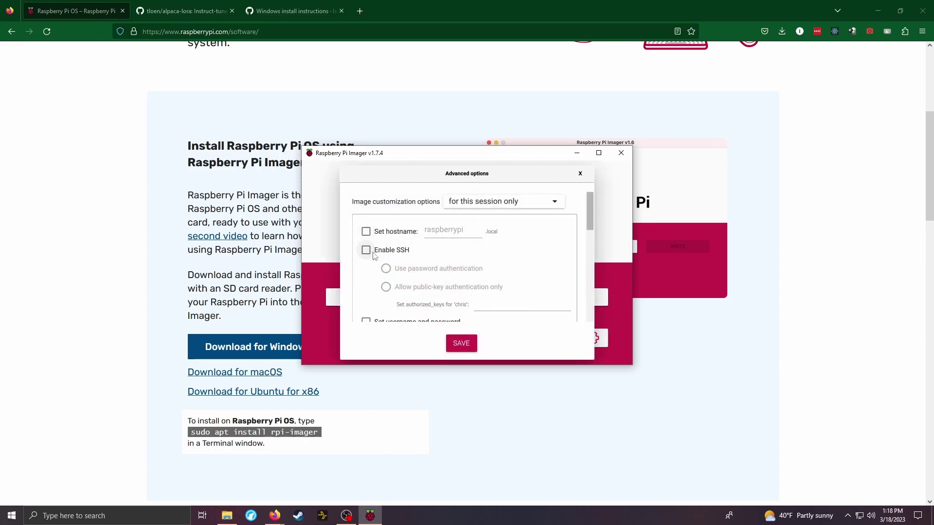
pyautogui.click(366, 251)
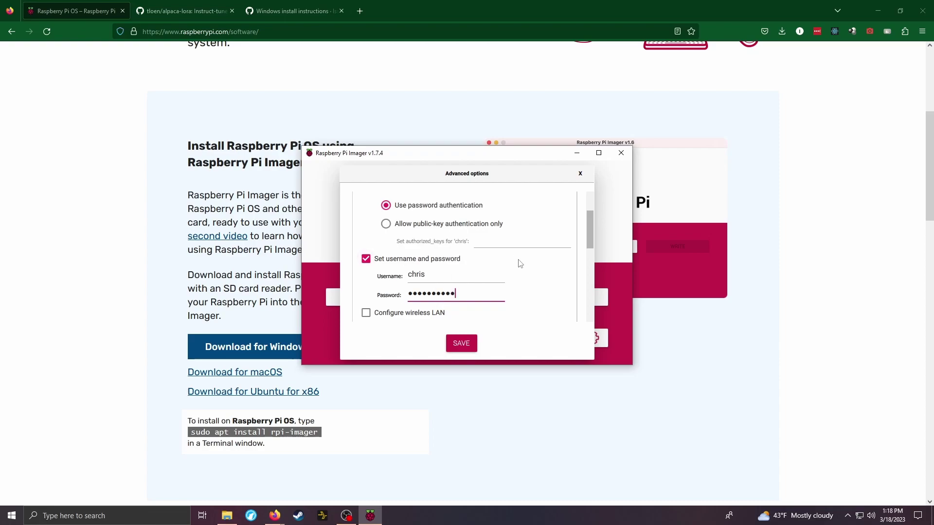
pyautogui.scroll(3, 520, 263)
pyautogui.scroll(-10, 535, 275)
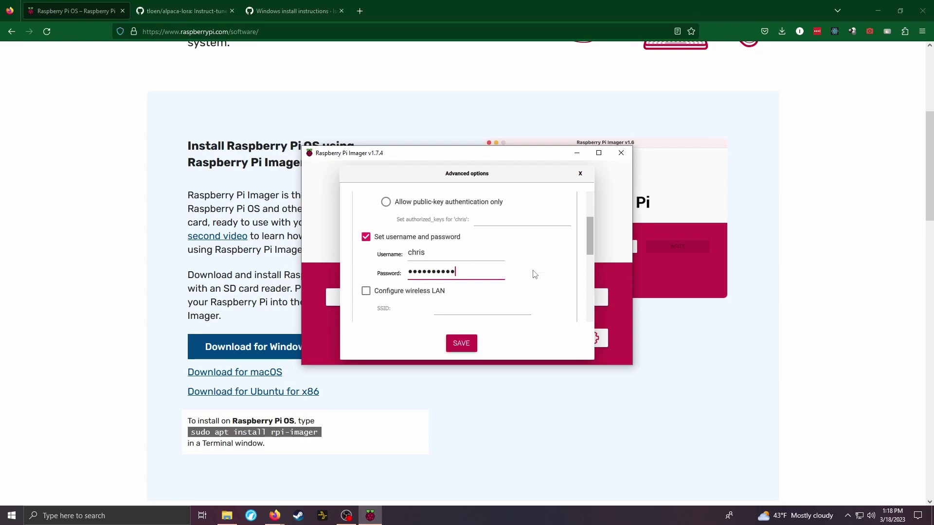
pyautogui.scroll(-3, 537, 260)
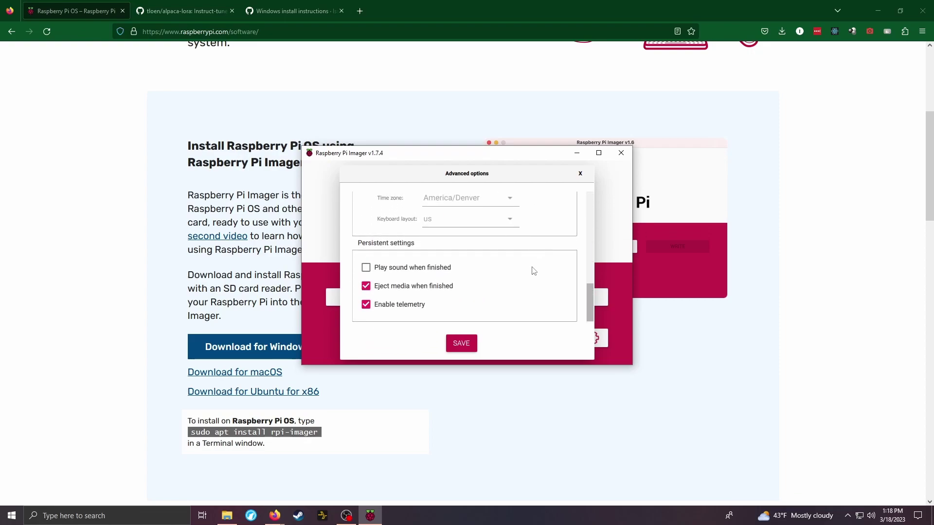
pyautogui.scroll(10, 533, 269)
# - Save the advanced settings and write Raspberry Pi OS Lite (64-bit) to the drive, confirming the erase
pyautogui.click(461, 343)
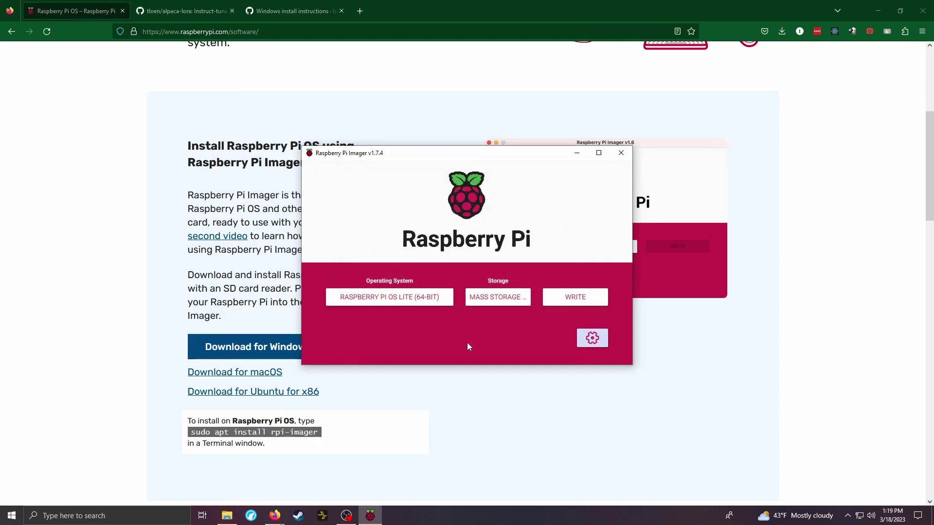
pyautogui.click(549, 297)
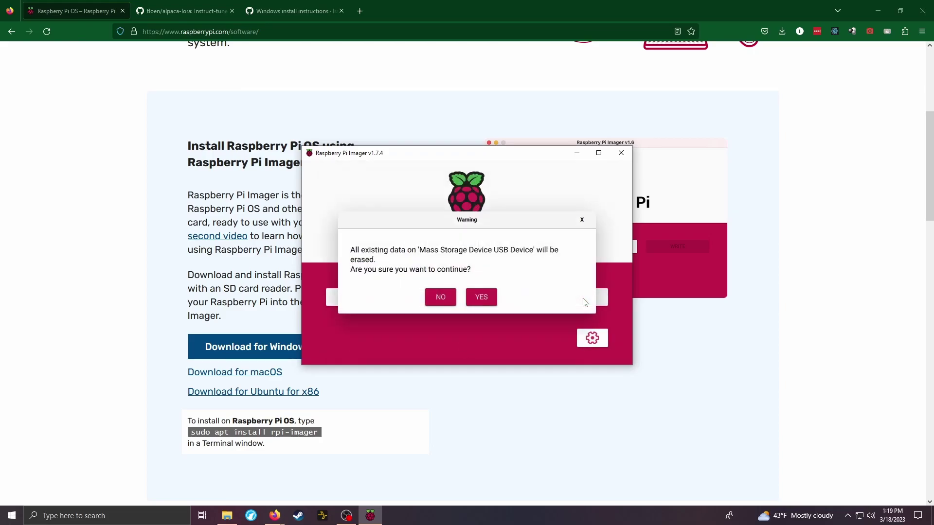
pyautogui.click(481, 297)
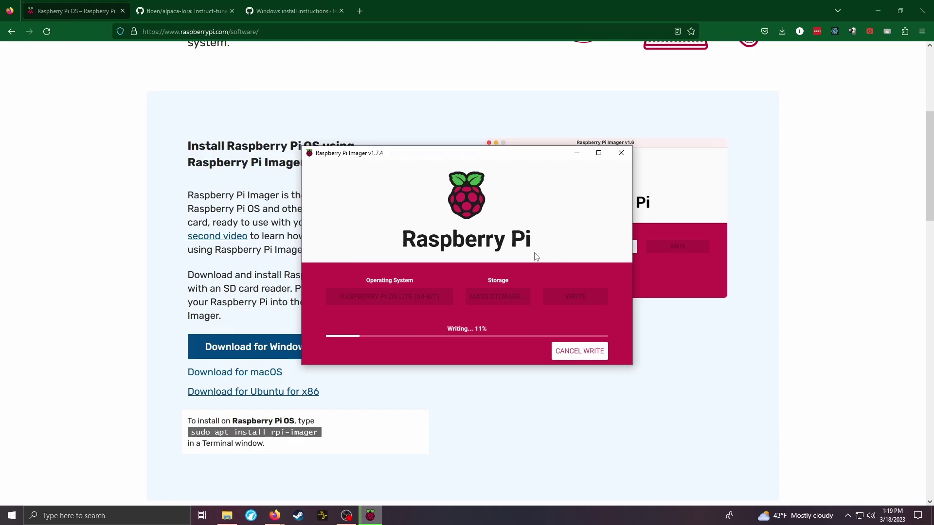
pyautogui.hotkey('alt', 'Tab')
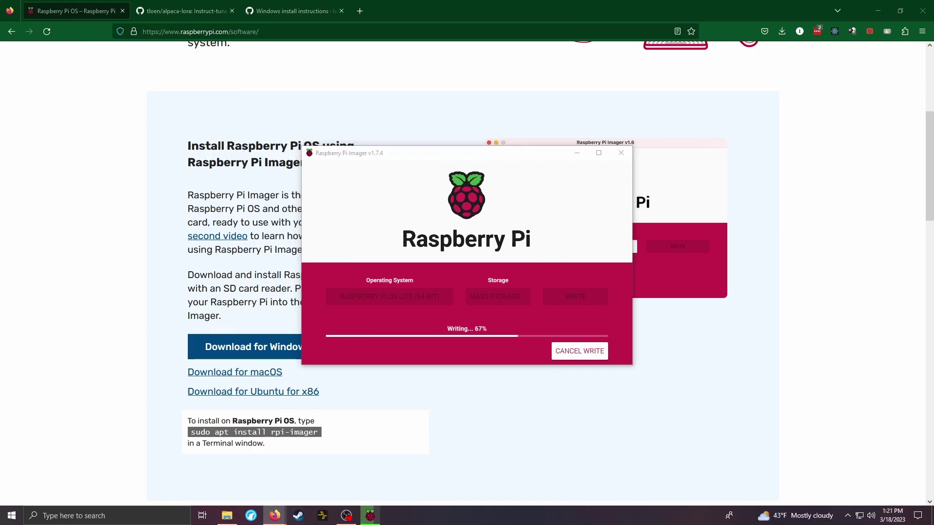
pyautogui.hotkey('alt', 'Tab')
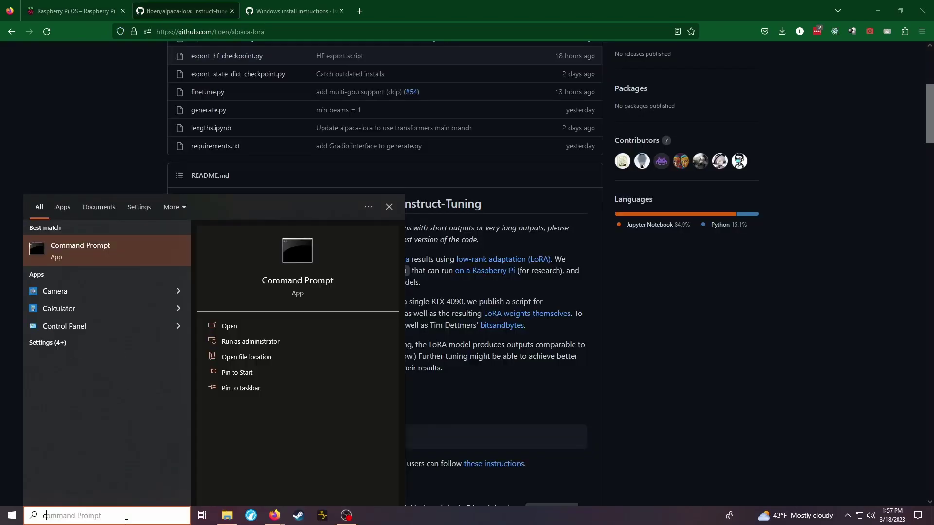
# - SSH into the Pi at 192.168.86.40, accept the host key, and run apt update and upgrade
pyautogui.press('Return')
pyautogui.write('ssh pi@192.168.86.40')
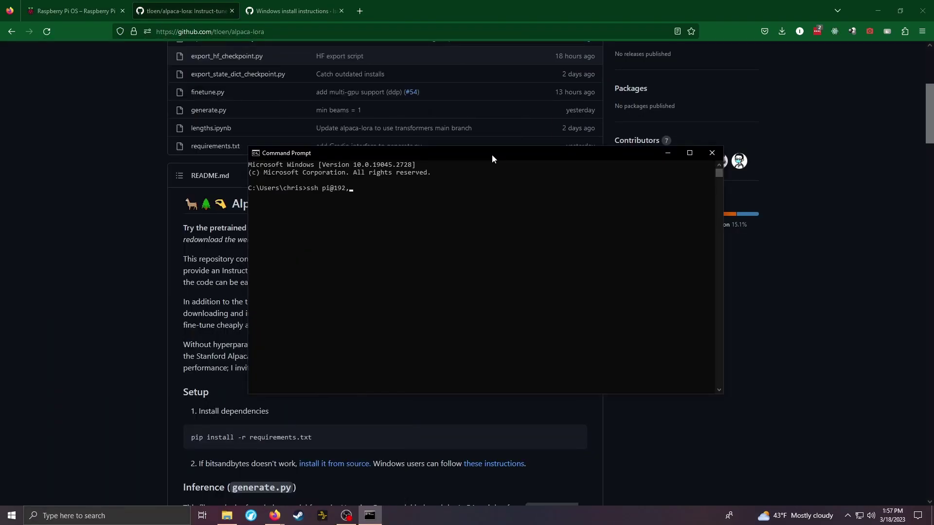
pyautogui.press('Return')
pyautogui.write('yes')
pyautogui.press('Return')
pyautogui.press('Return')
pyautogui.press('Return')
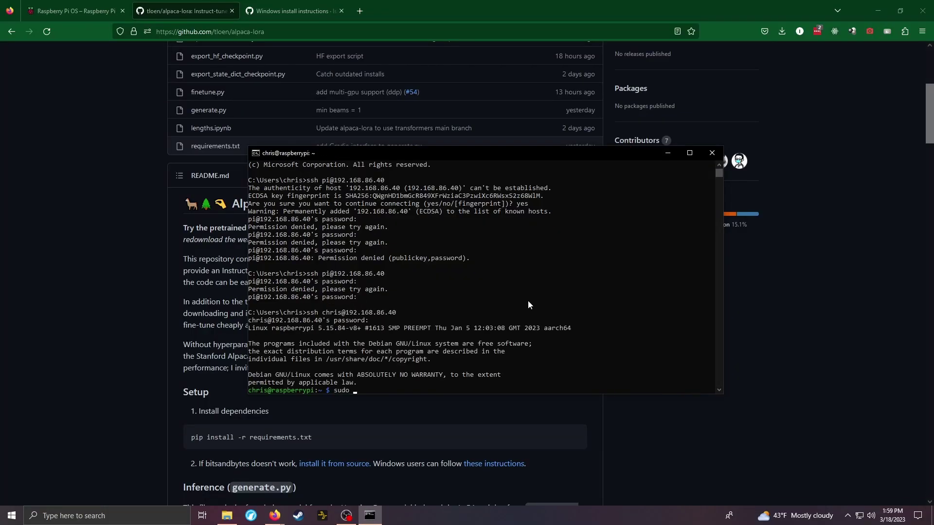
pyautogui.write('apt update && sudo apt upgrade -y')
pyautogui.press('Return')
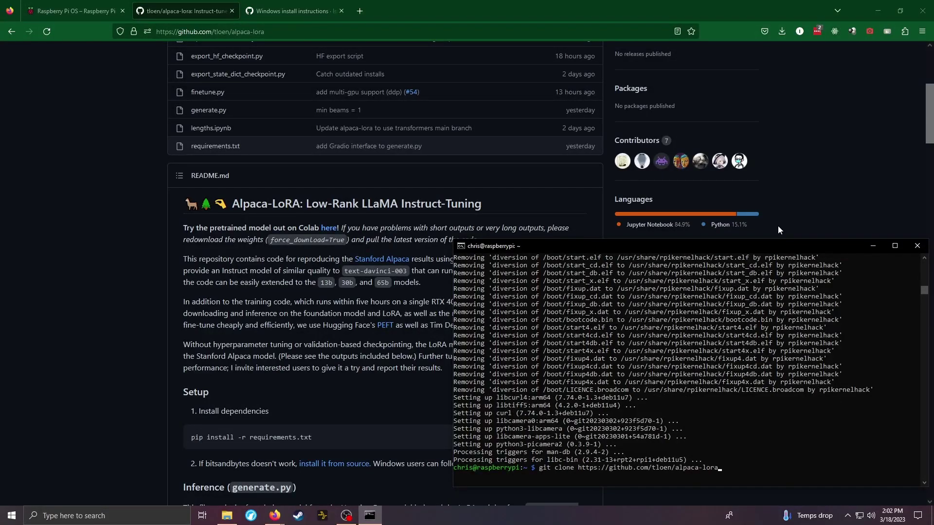
# - Install git with sudo apt-get install git, correcting the mistyped command
pyautogui.press('Return')
pyautogui.write('sudo apt-get git')
pyautogui.press('Return')
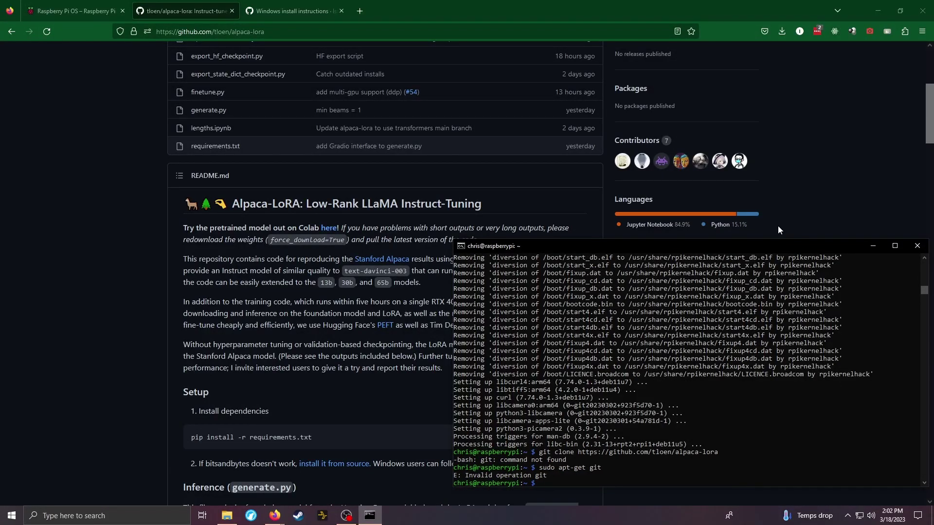
pyautogui.press('Left')
pyautogui.press('Left')
pyautogui.press('Left')
pyautogui.write('install')
pyautogui.press('Return')
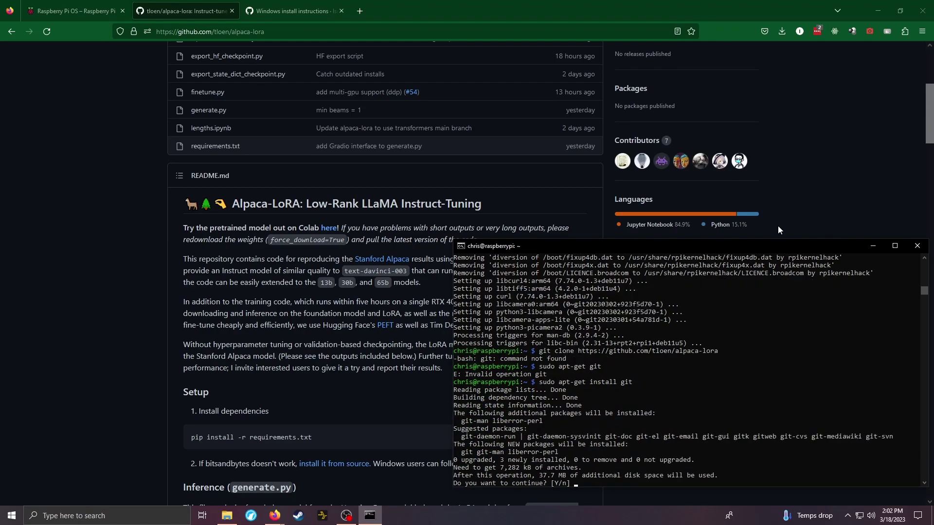
# - Copy the repository's HTTPS clone address from GitHub and git clone it on the Pi
pyautogui.scroll(5, 778, 226)
pyautogui.click(578, 145)
pyautogui.click(430, 209)
pyautogui.click(583, 232)
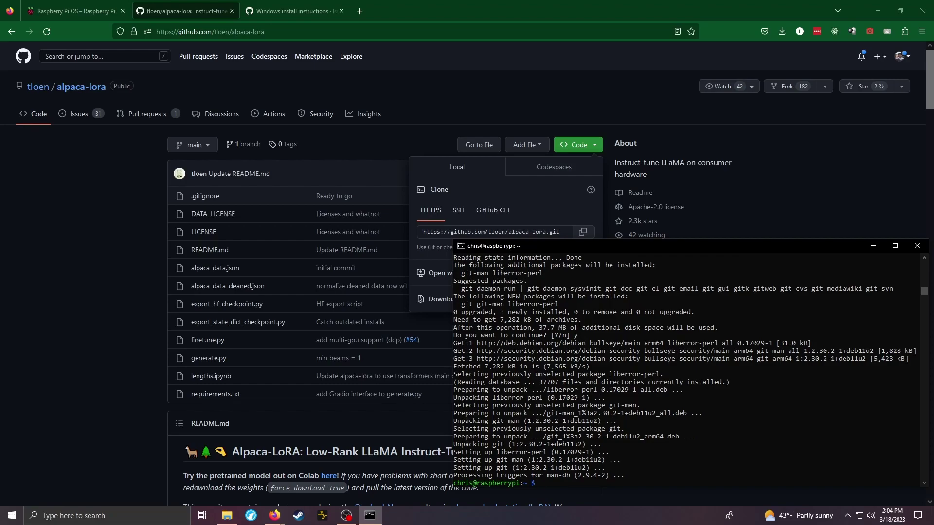
pyautogui.hotkey('ctrl', 'v')
pyautogui.press('Return')
# - Check the Python versions, enter alpaca-lora, and try installing requirements.txt with pip and sudo pip
pyautogui.write('python --version python3 --version cd alpaca-lora/ pip install -r requirements.txt')
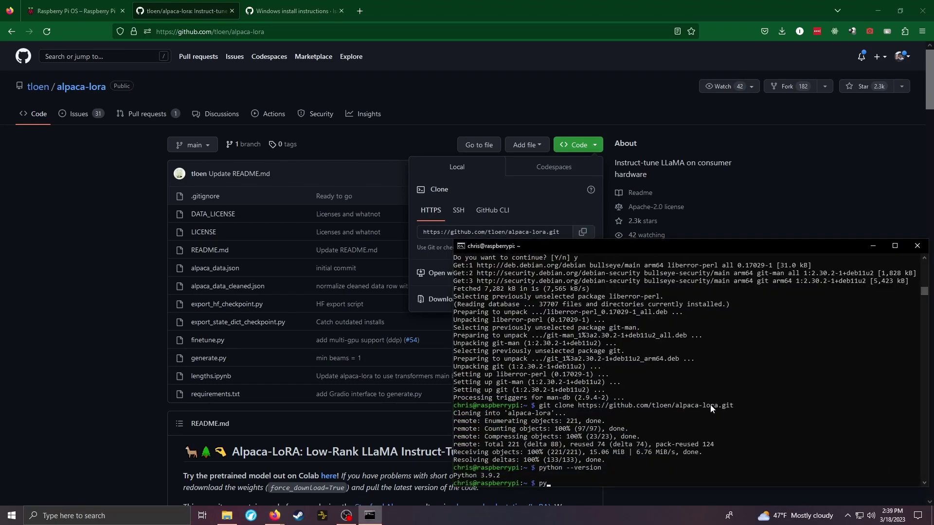
pyautogui.scroll(-15, 138, 251)
pyautogui.write('python -m pip install -r requirements.txt')
pyautogui.hotkey('alt', 'Tab')
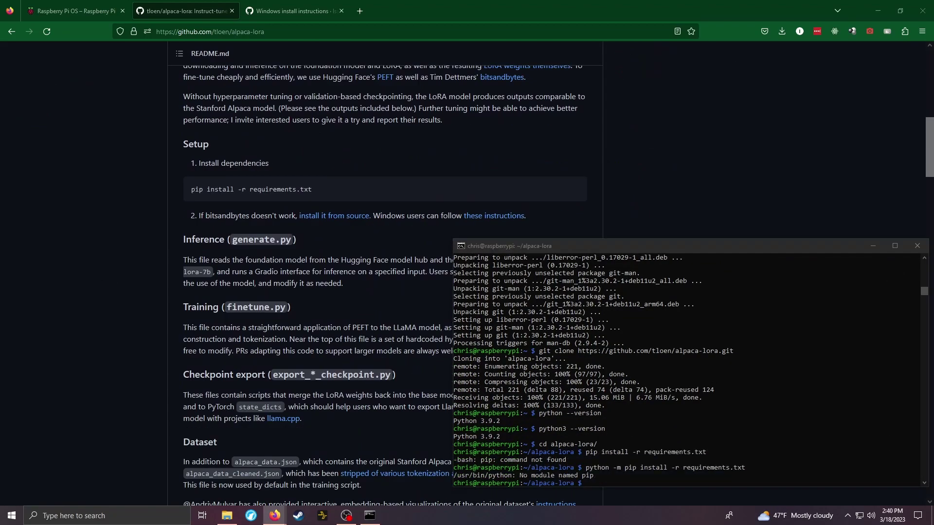
pyautogui.hotkey('alt', 'Tab')
pyautogui.write('sudo pip install -r requirements.txt')
pyautogui.press('Return')
# - Install python3-pip via apt-get after python-pip fails, and queue pip install -r requirements.txt
pyautogui.write('sudo apt-get install python-pip')
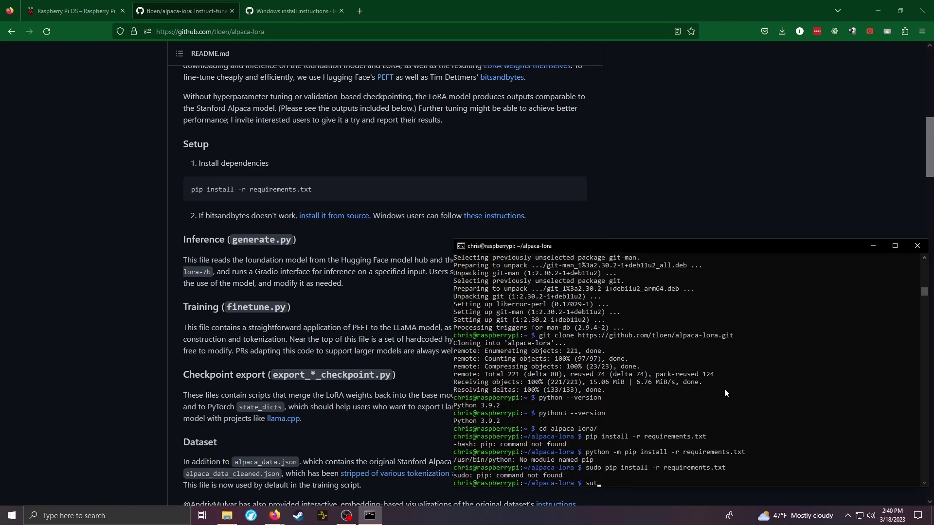
pyautogui.press('Return')
pyautogui.write('sudo apt-get install python3-pip')
pyautogui.press('Return')
pyautogui.write('y')
pyautogui.press('Return')
pyautogui.write('pip install -r requirements.txt')
pyautogui.press('Return')
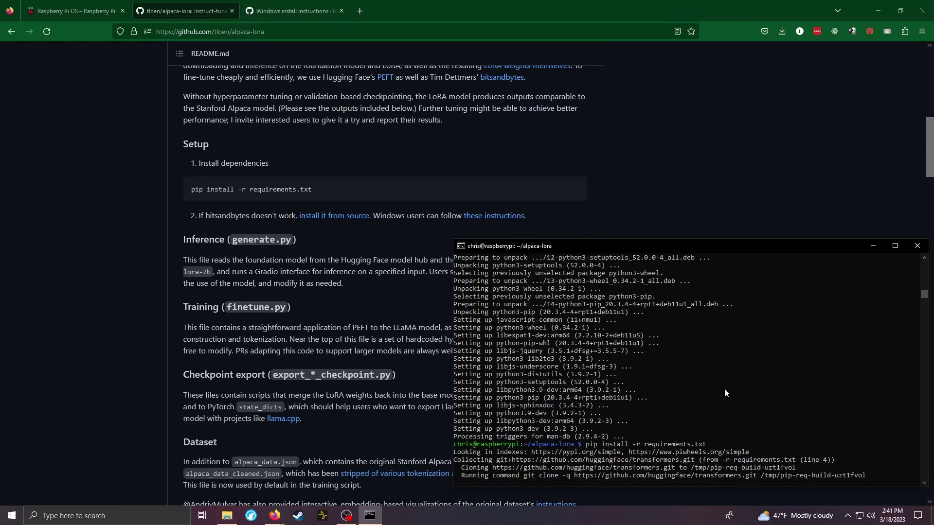
# - Run the requirements install with pip and scroll through its output
pyautogui.hotkey('alt', 'Tab')
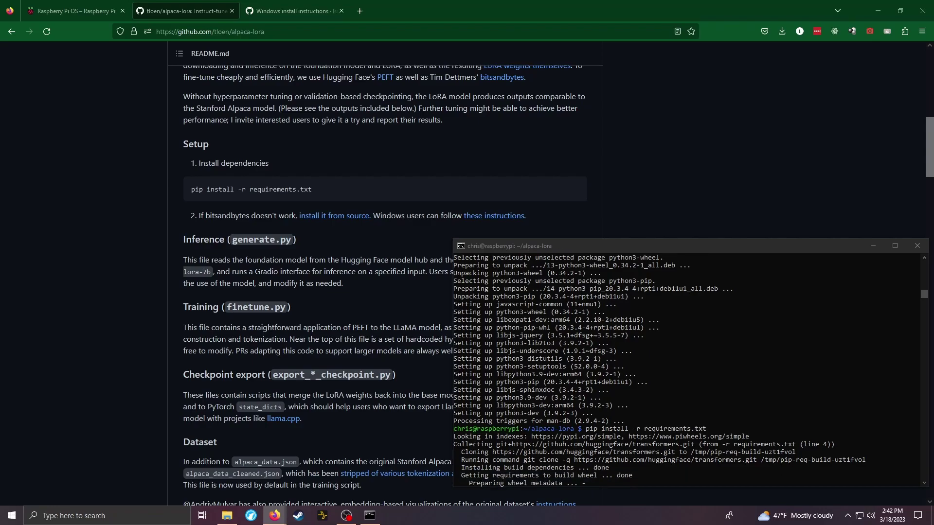
pyautogui.scroll(-2, 752, 134)
pyautogui.scroll(-4, 680, 165)
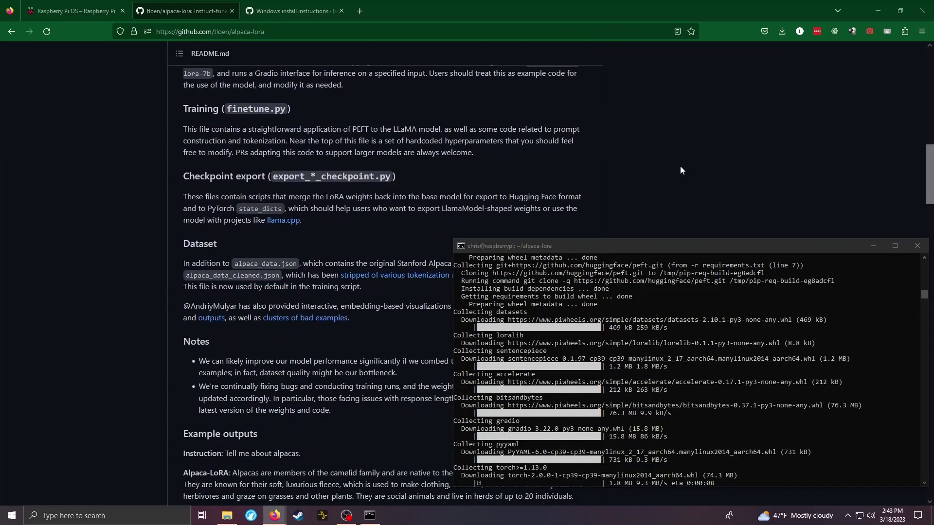
pyautogui.scroll(8, 665, 164)
pyautogui.scroll(-3, 677, 195)
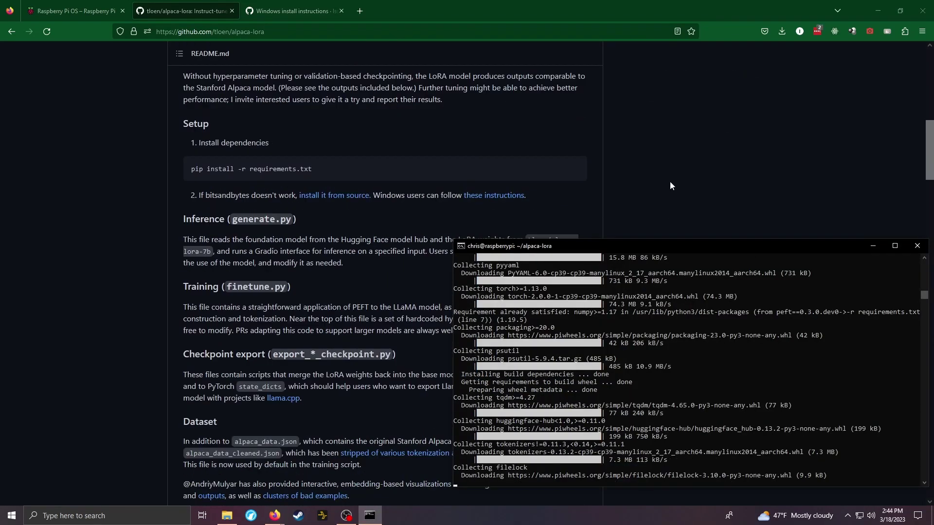
pyautogui.scroll(3, 671, 183)
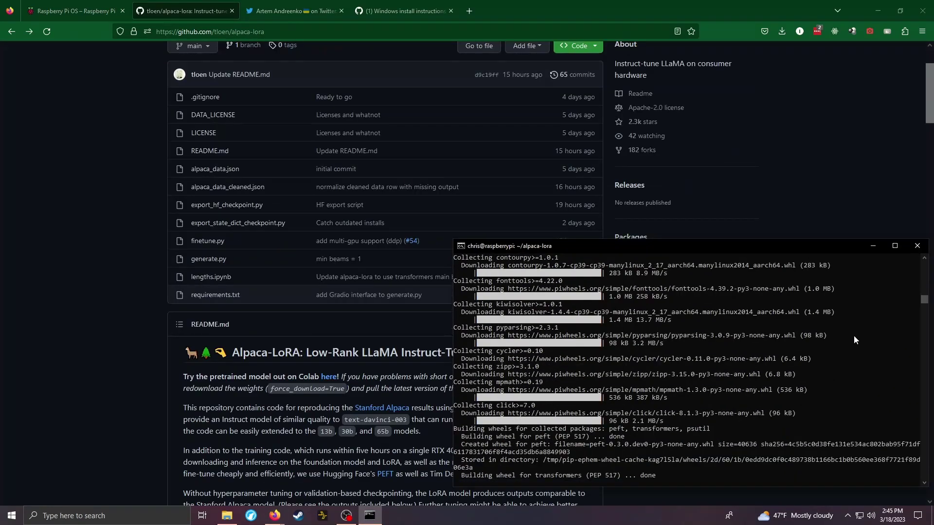
pyautogui.hotkey('alt', 'Tab')
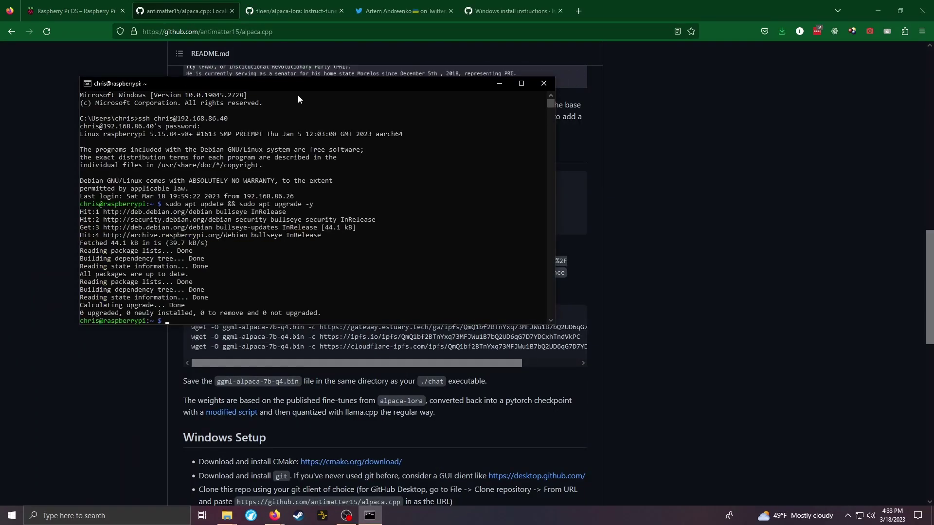
# - Move the terminal aside and clone the antimatter15/alpaca.cpp repository on the Pi
pyautogui.moveTo(298, 84); pyautogui.dragTo(643, 233)
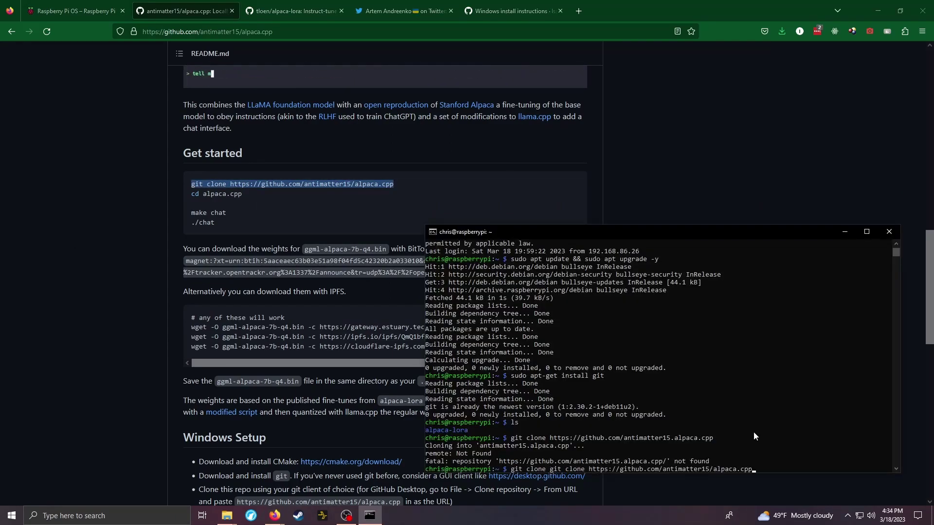
pyautogui.press('Return')
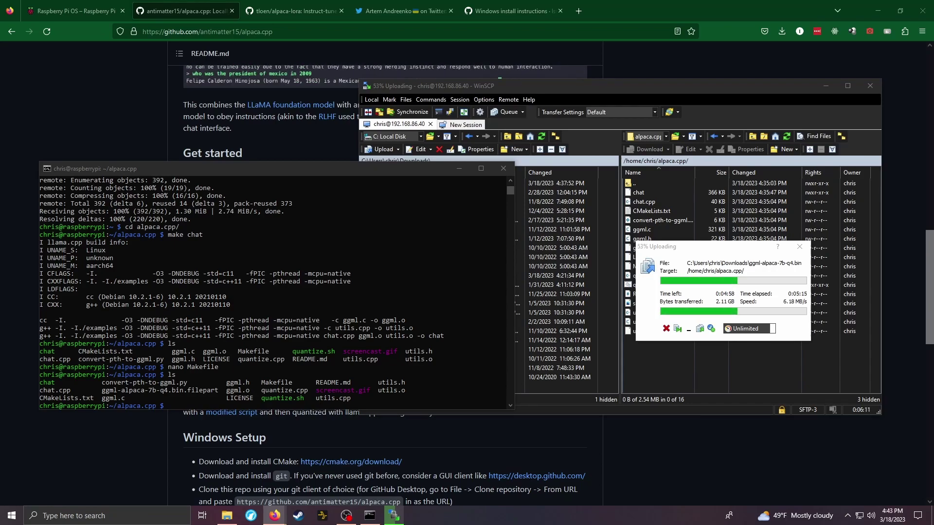
# - Reboot the Pi with sudo reboot, SSH back into 192.168.86.40, and enter the alpaca.cpp folder
pyautogui.hotkey('alt', 'Tab')
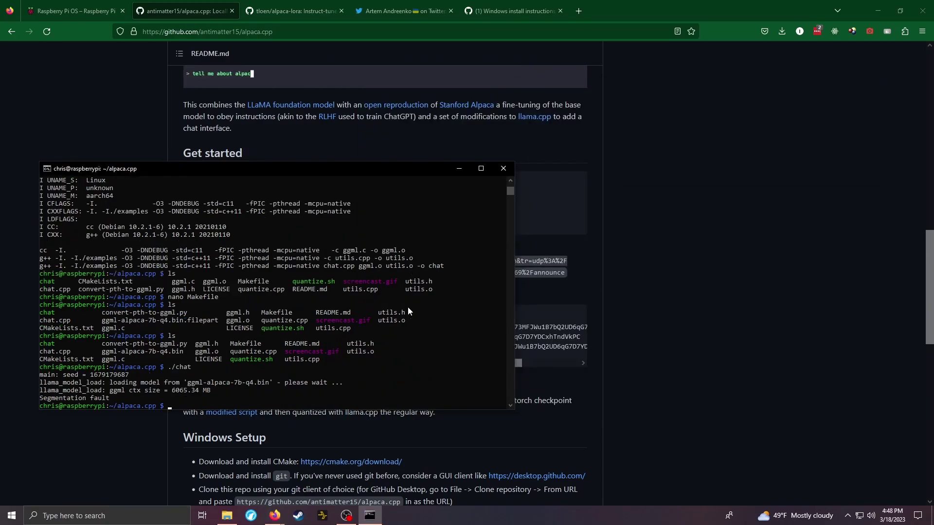
pyautogui.write('udo reboot')
pyautogui.press('Return')
pyautogui.write('ssh chris@192.168.86.40')
pyautogui.press('Return')
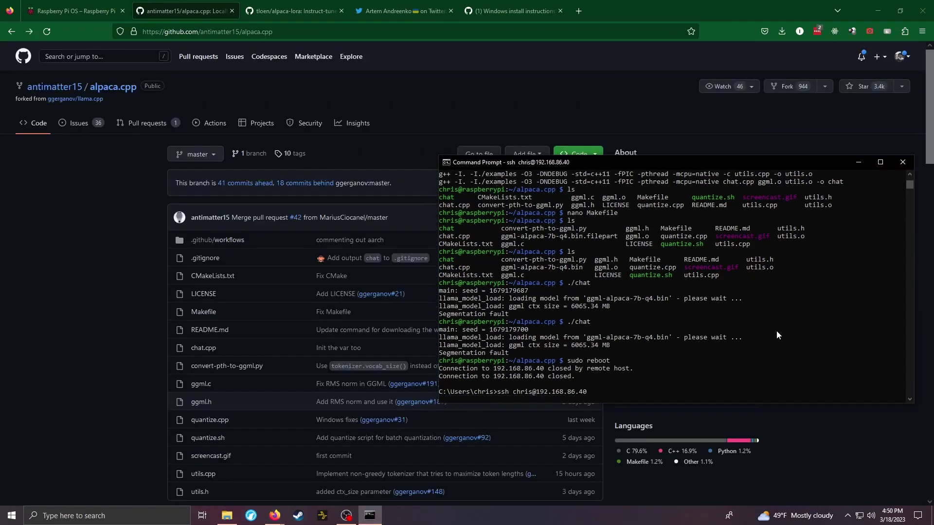
pyautogui.press('Up')
pyautogui.press('Return')
pyautogui.write('cd alpaca.cpp/')
pyautogui.press('Return')
pyautogui.write('./c')
# - Review the repo's segmentation-fault issue and remaining-tokens pull request, then run git pull on the Pi
pyautogui.click(203, 348)
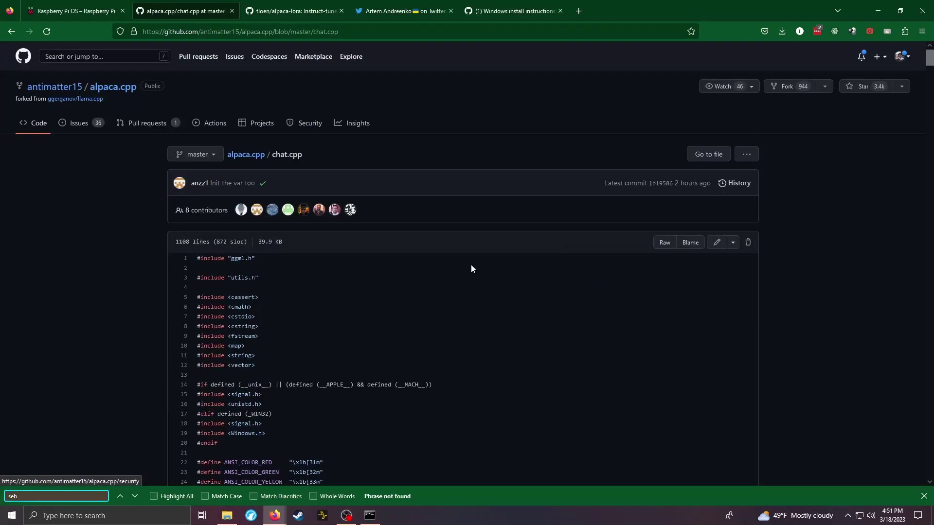
pyautogui.click(80, 123)
pyautogui.click(244, 286)
pyautogui.click(146, 252)
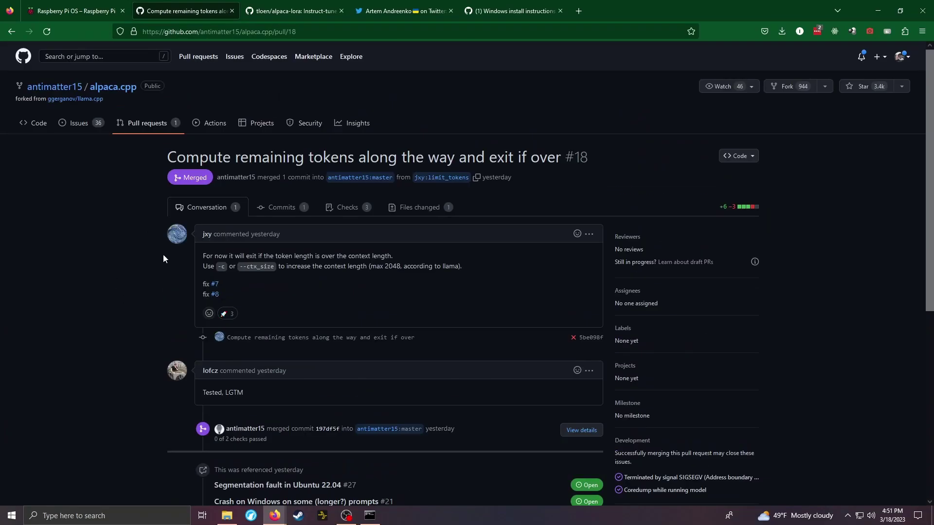
pyautogui.click(32, 123)
pyautogui.click(370, 516)
pyautogui.write('git pull')
pyautogui.press('Return')
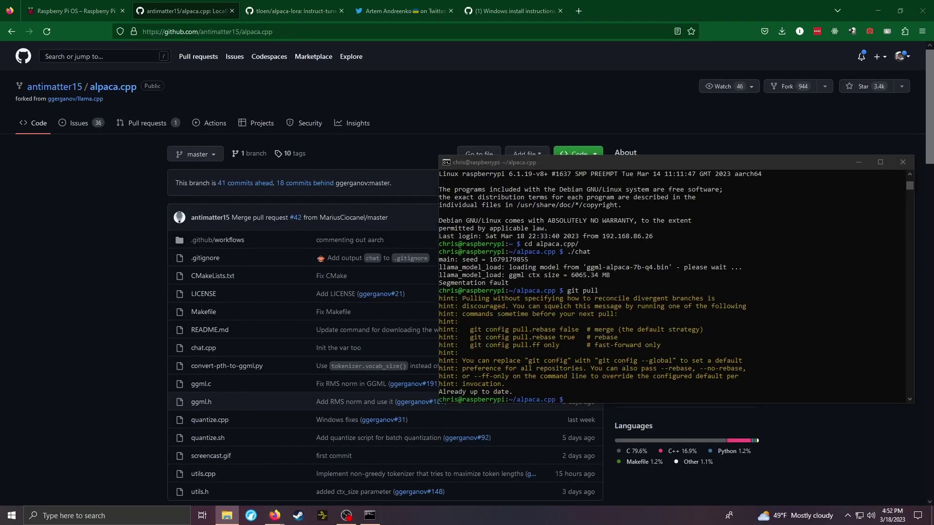
# - Upload ggml-alpaca-7b-q4.bin into the Pi's alpaca.cpp folder with F5, then list the folder contents
pyautogui.press('Return')
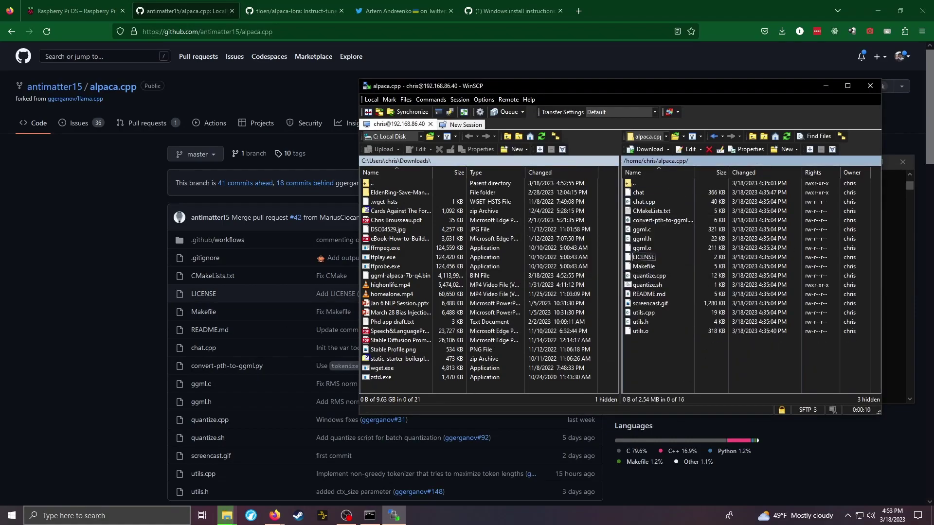
pyautogui.press('F5')
pyautogui.press('Return')
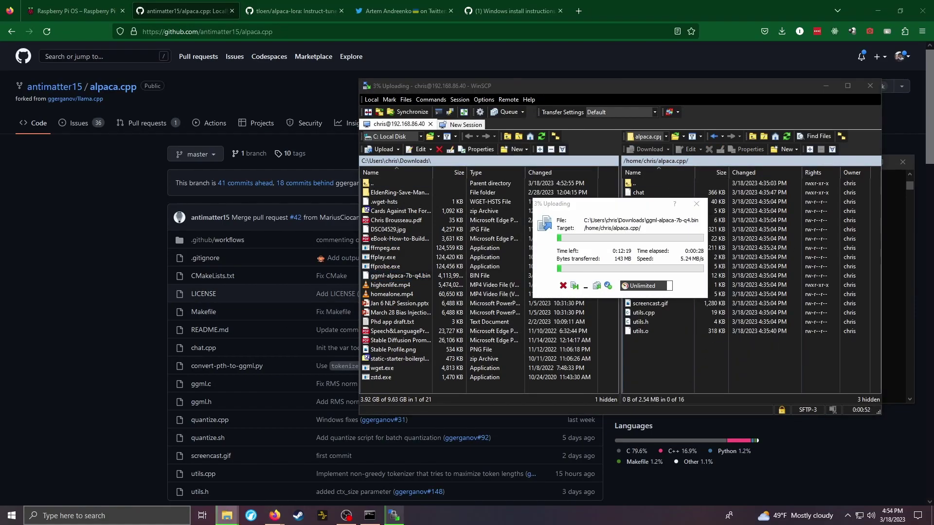
pyautogui.click(529, 425)
pyautogui.scroll(-20, 169, 342)
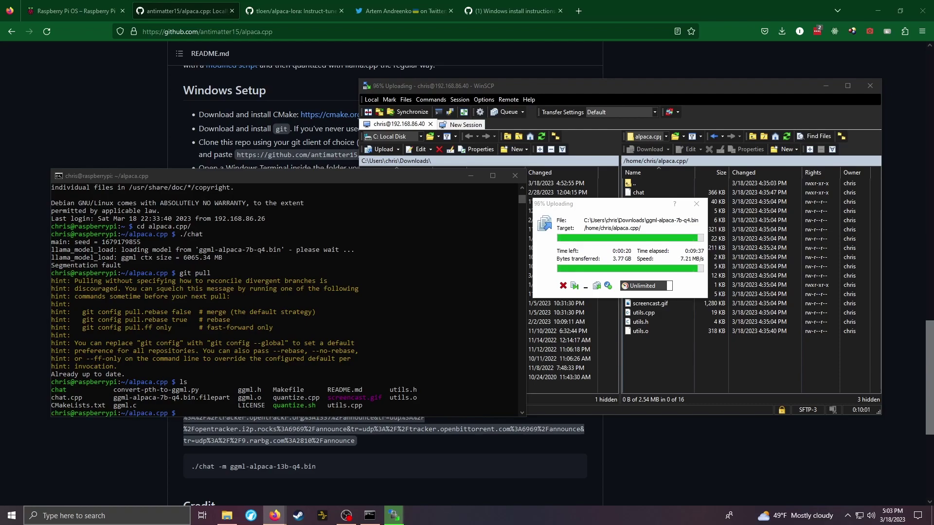
pyautogui.click(397, 345)
pyautogui.write('ls')
pyautogui.press('Return')
# - SSH into the Ubuntu server at 192.168.86.202 and log in with its password
pyautogui.write('./chat')
pyautogui.press('Return')
pyautogui.write('make ch')
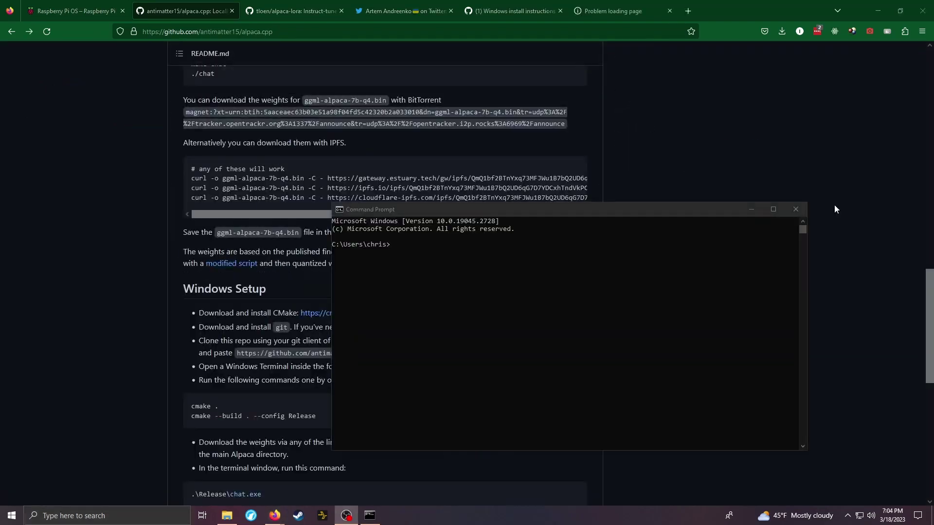
pyautogui.write('s')
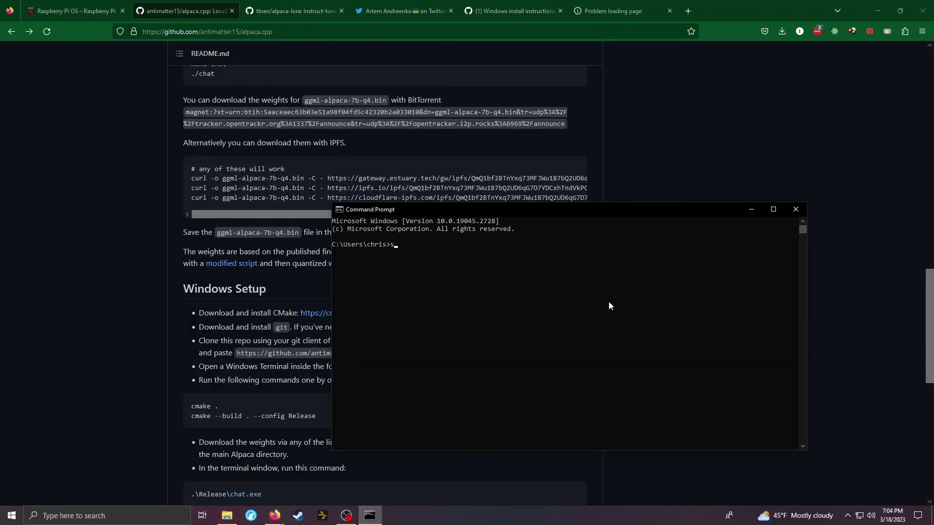
pyautogui.write('sh ubuntu@192.168.86.202')
pyautogui.press('Return')
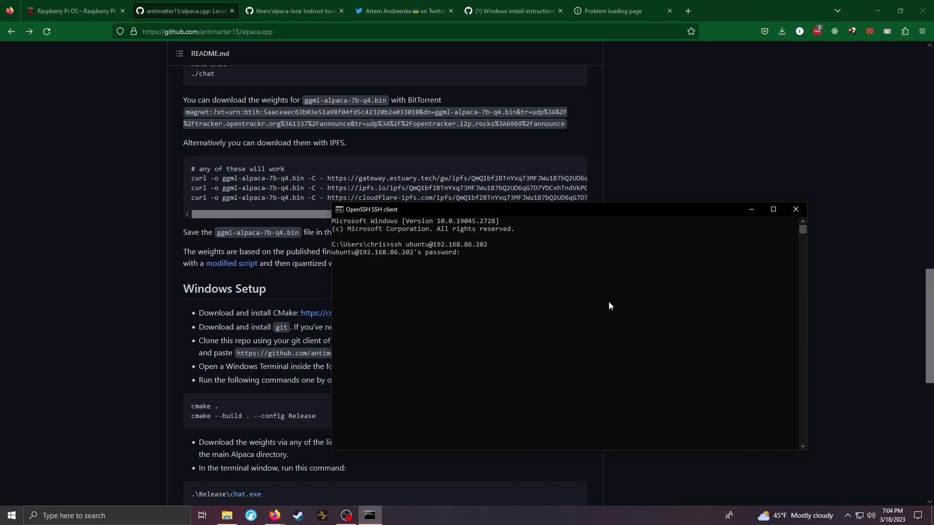
pyautogui.press('Return')
# - List the home folder and git clone alpaca.cpp, correcting the misspelled antimatter15 URL
pyautogui.write('ls')
pyautogui.press('Return')
pyautogui.write('ls -a')
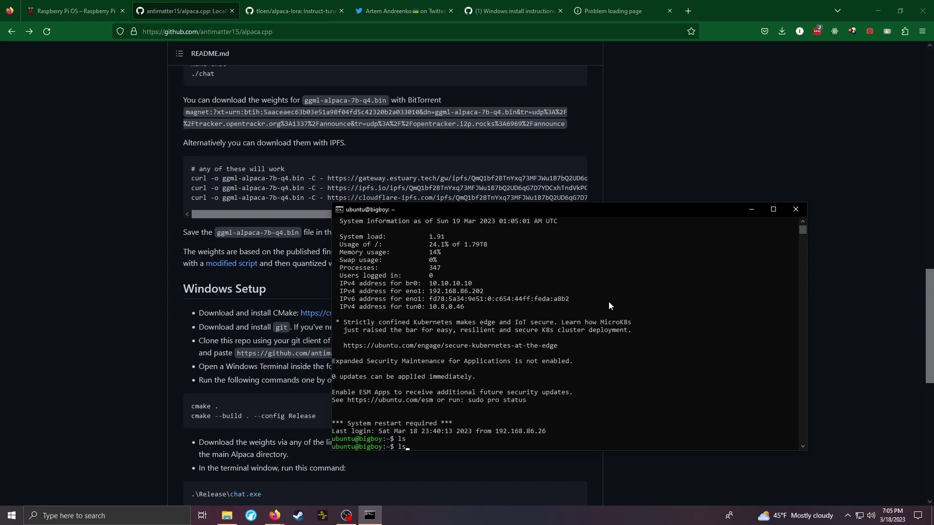
pyautogui.press('Return')
pyautogui.write('git clone https://gith')
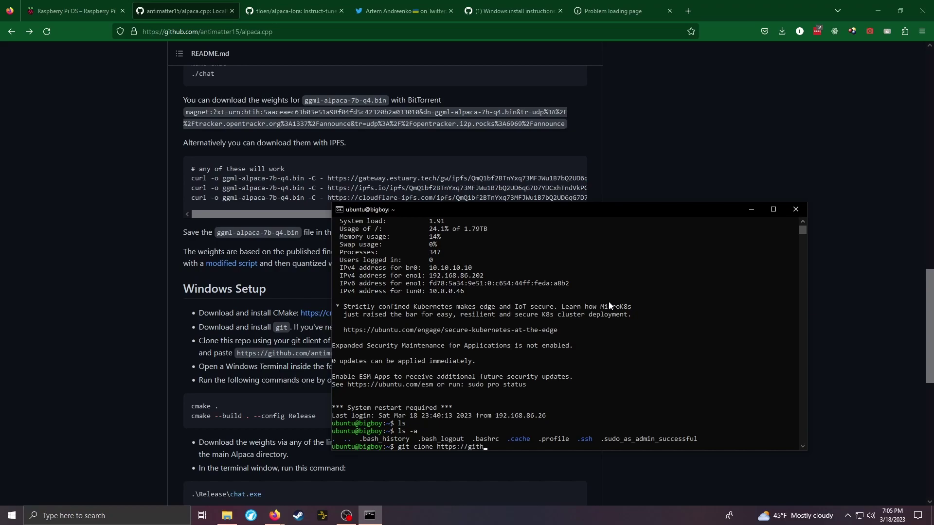
pyautogui.write('ub.com/antimateter15/alpaca.cpp')
pyautogui.press('Return')
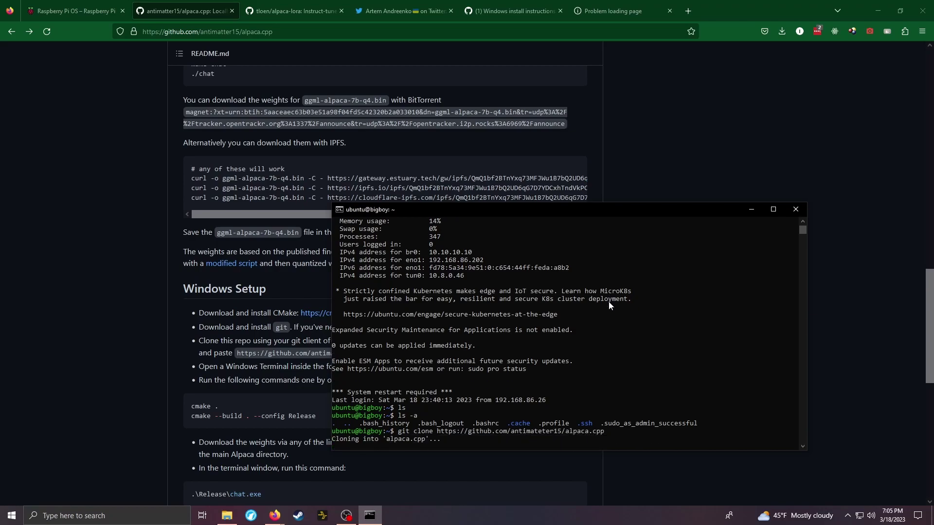
pyautogui.press('Return')
pyautogui.press('Return')
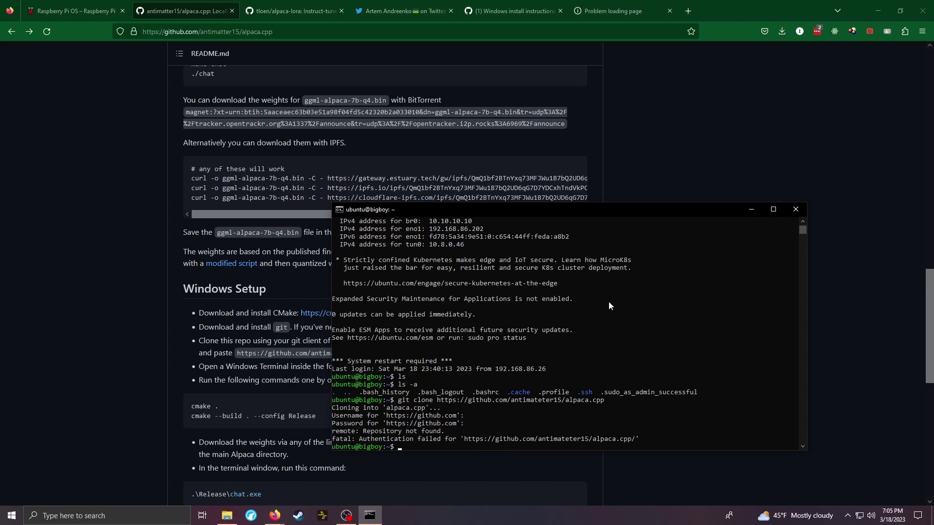
pyautogui.write('git clone https://github.com/antimatter15/alpaca.cpp')
pyautogui.press('Return')
# - Enter the alpaca.cpp folder and build the chat program with make chat
pyautogui.write('ls')
pyautogui.press('Return')
pyautogui.write('cd ')
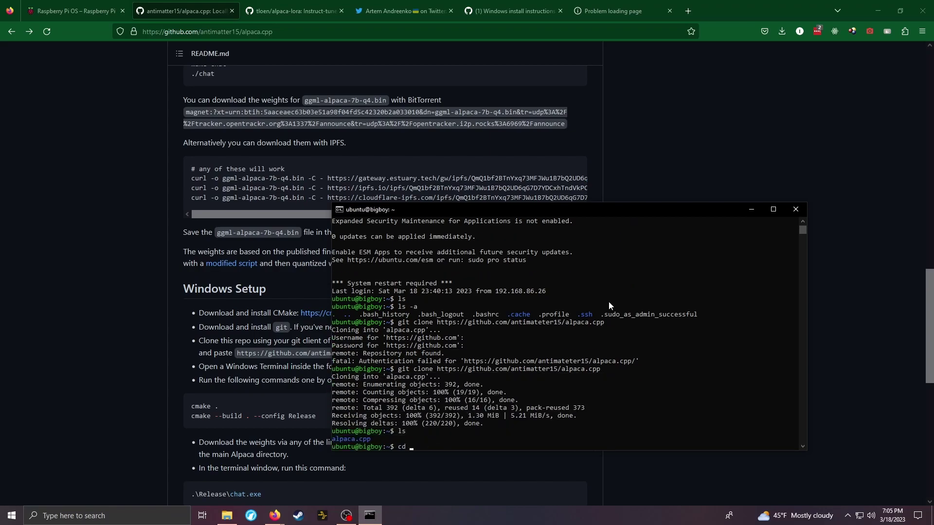
pyautogui.write('alpaca.cpp/')
pyautogui.press('Return')
pyautogui.write('make chat')
pyautogui.press('Return')
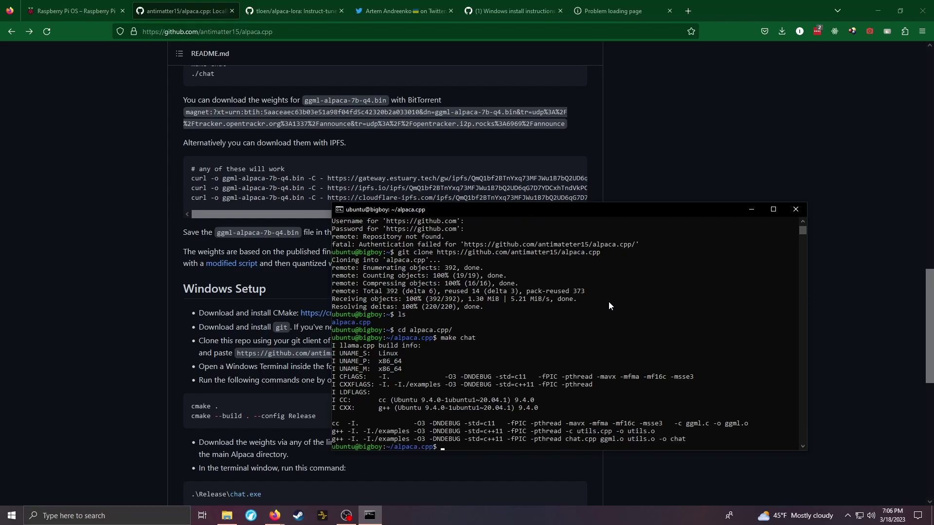
# - Fetch ggml-alpaca-7b-q4.bin onto the server using the pasted curl IPFS download command
pyautogui.press('BackSpace')
pyautogui.press('BackSpace')
pyautogui.rightClick(635, 337)
pyautogui.press('Return')
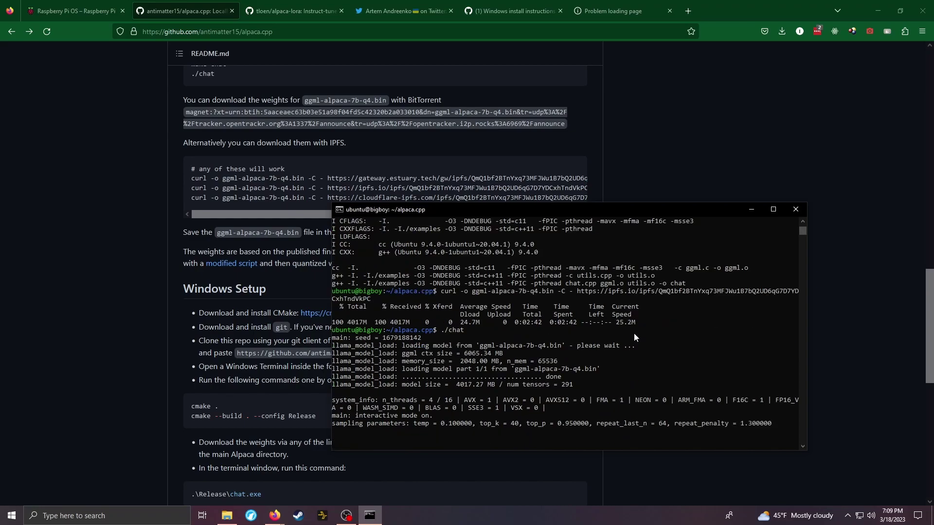
# - Ask Alpaca what it knows about the named YouTuber, then follow up asking about his generative AI videos
pyautogui.write('Wha')
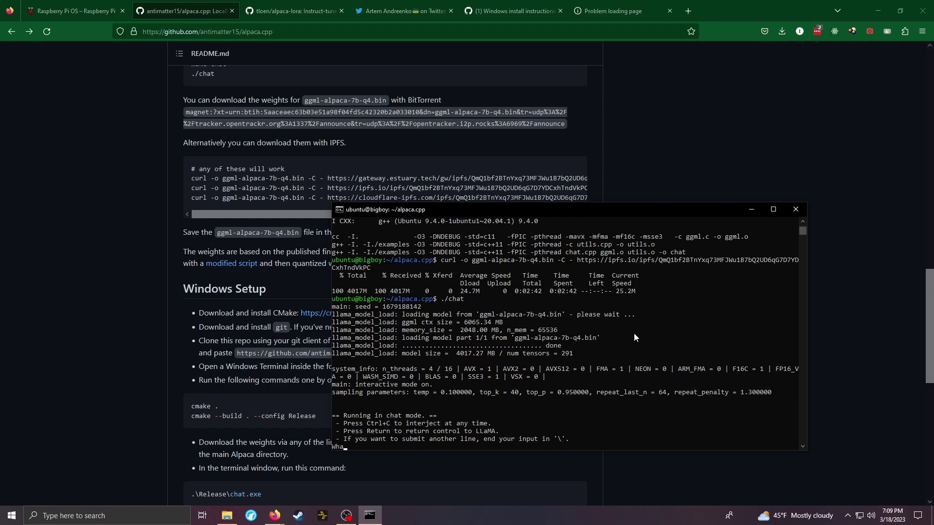
pyautogui.write('t do you know about the YouTuber IMJONEZZ?')
pyautogui.press('Return')
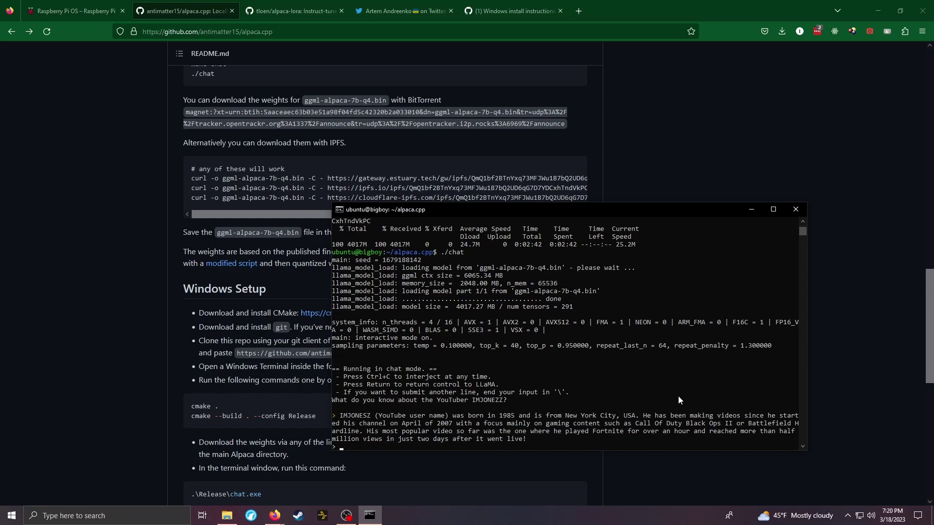
pyautogui.write("Looks like you don't know him super w")
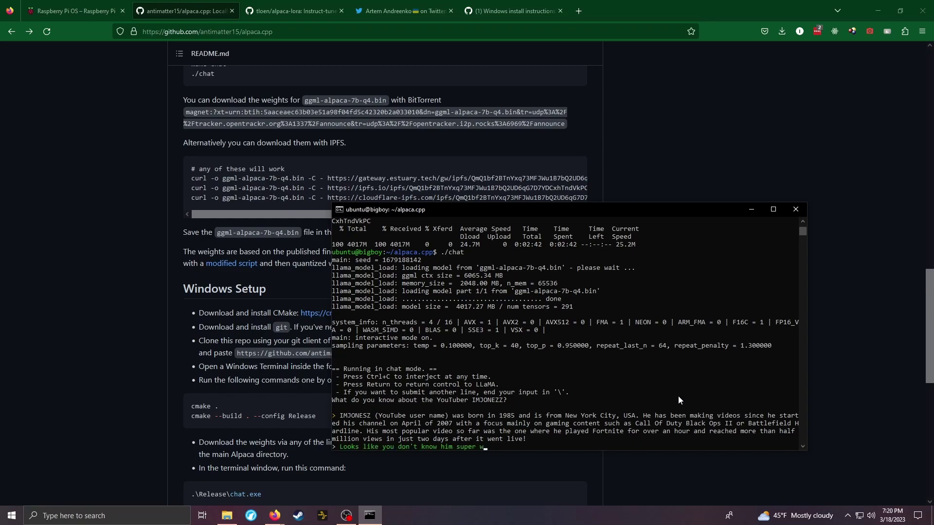
pyautogui.write('ell, can you talk about any of his generative AI content?')
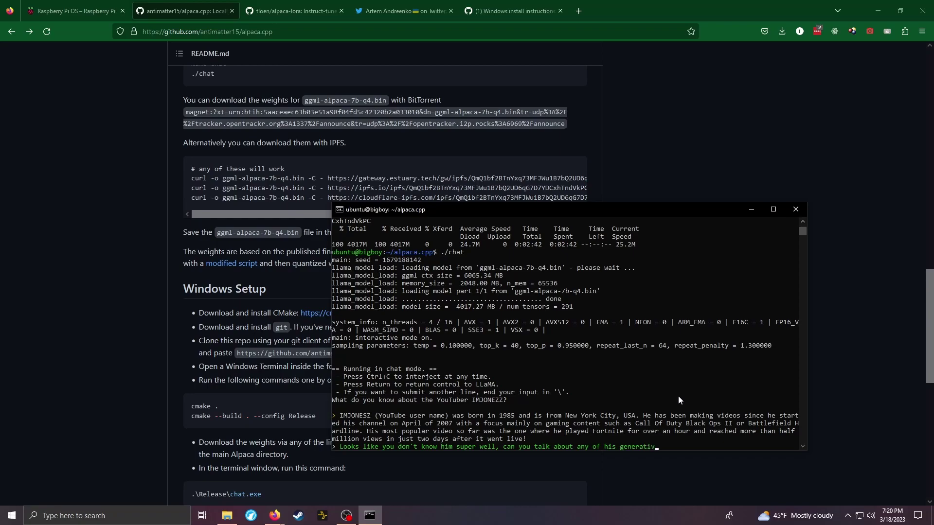
pyautogui.press('Return')
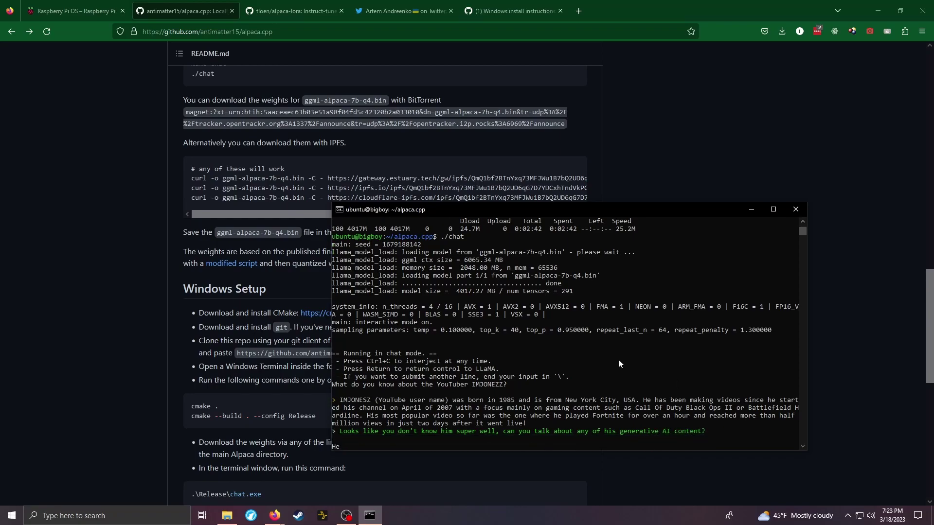